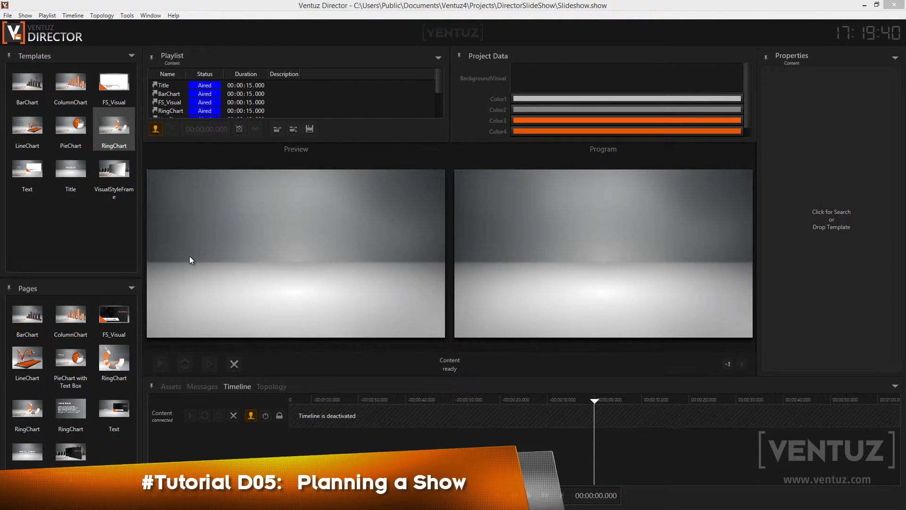
# - Cue the PieChart template, set Value 1 to 2.00, and save it as a new PieChart page
pyautogui.click(71, 127)
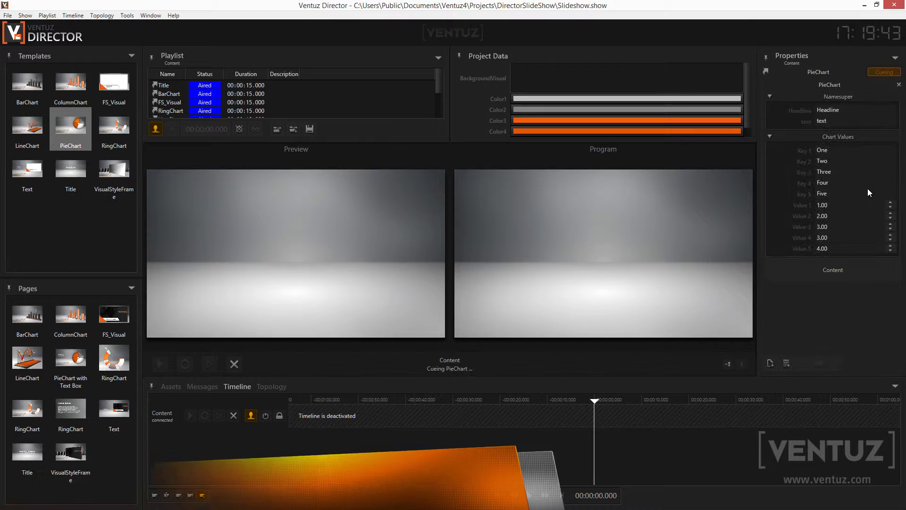
pyautogui.click(835, 202)
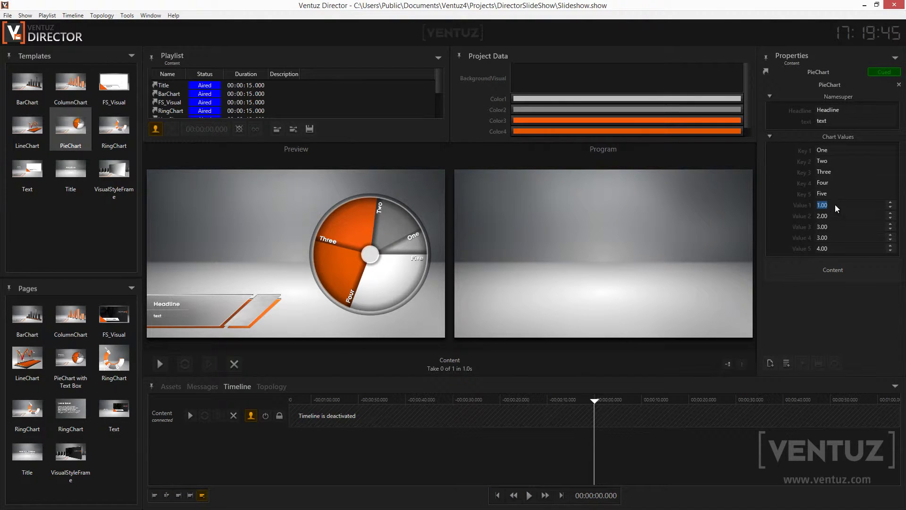
pyautogui.press('Return')
pyautogui.click(770, 361)
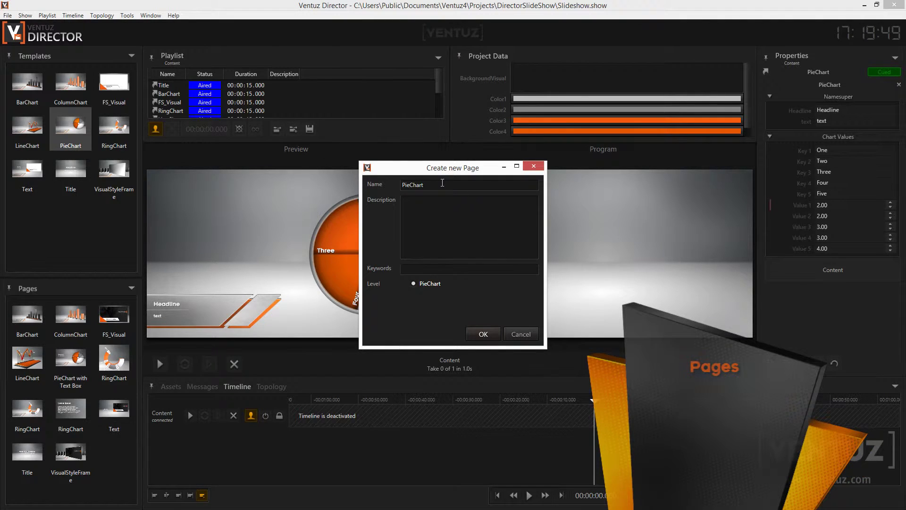
pyautogui.doubleClick(442, 183)
pyautogui.click(441, 242)
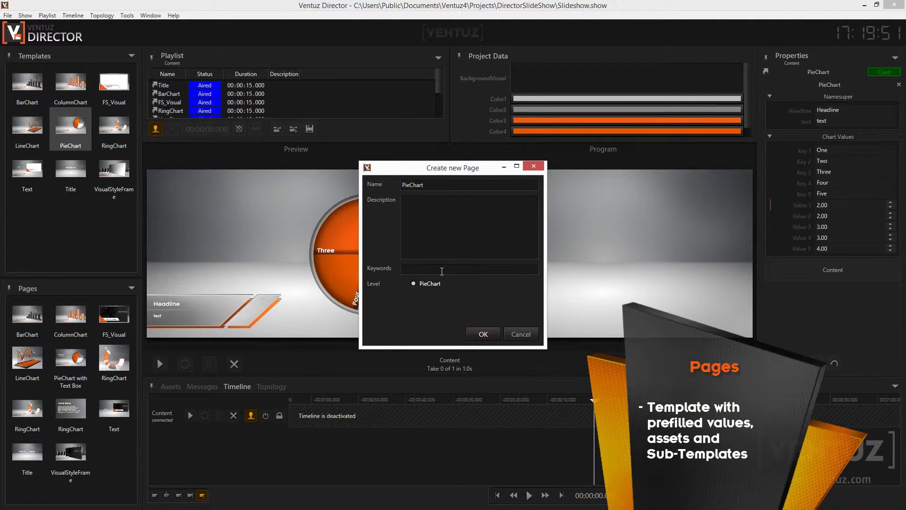
pyautogui.click(482, 334)
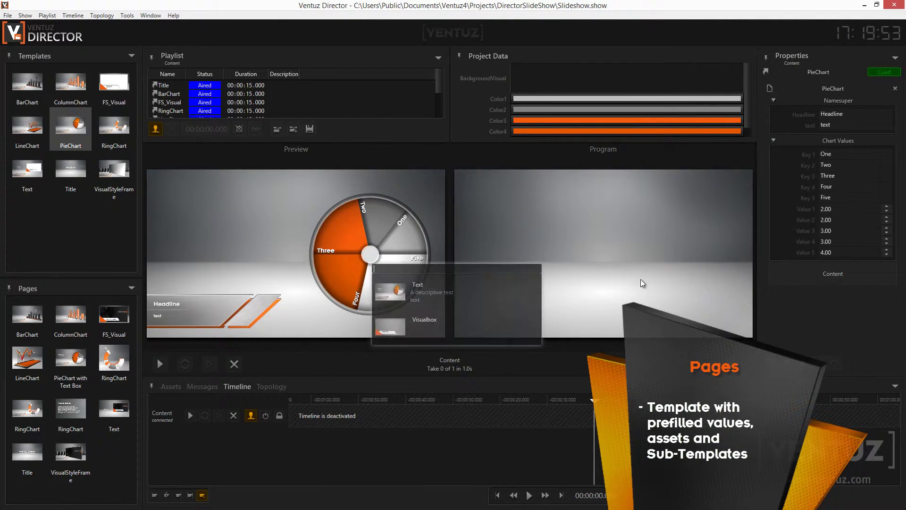
# - Add the Visualbox sub-template and save the pie chart as a second PieChart page
pyautogui.click(433, 321)
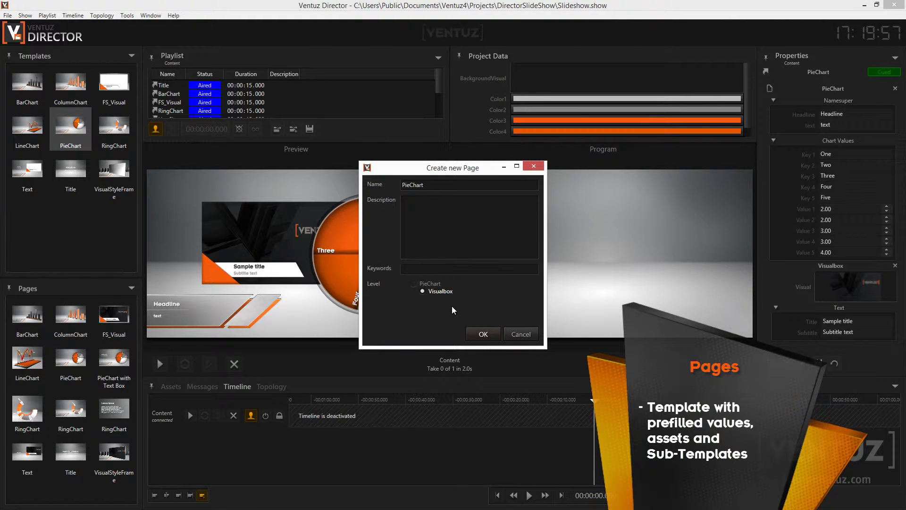
pyautogui.click(483, 335)
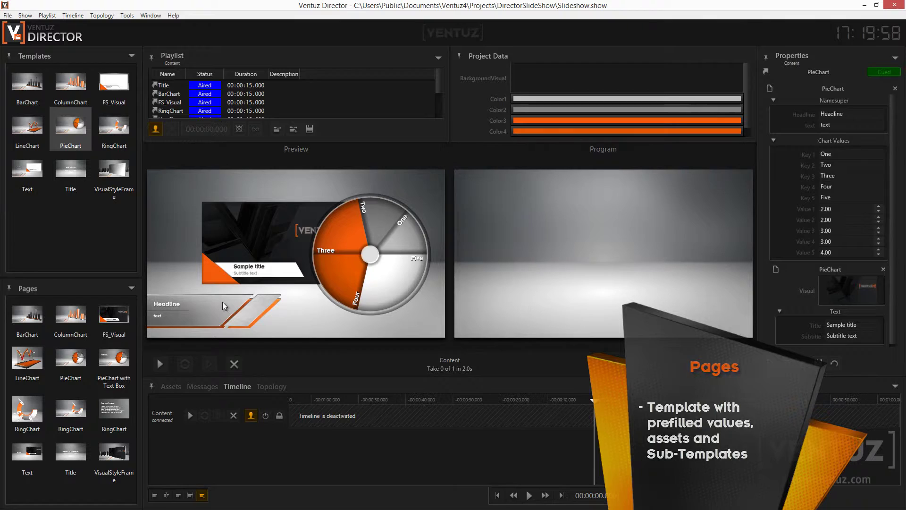
pyautogui.scroll(-3, 122, 378)
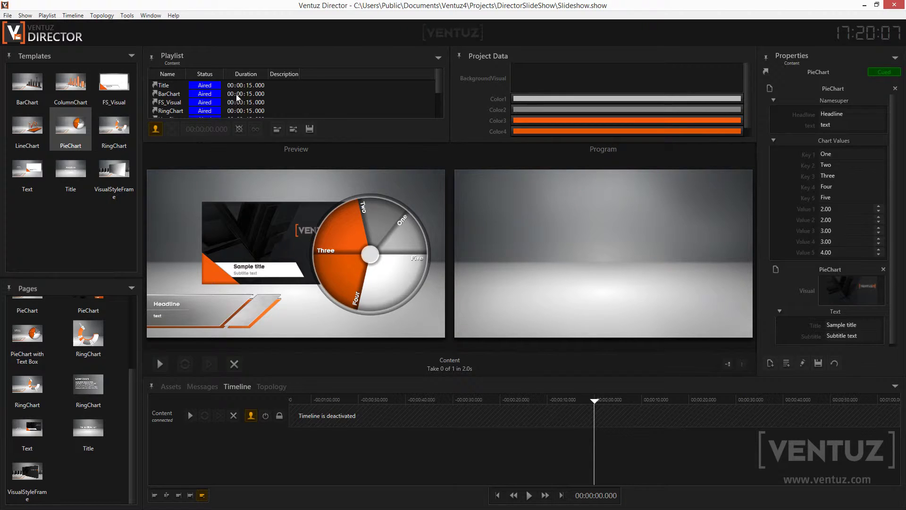
# - Enlarge the playlist, turn on looping, and add the RingChart template and PieChart with Text Box page
pyautogui.moveTo(293, 140); pyautogui.dragTo(292, 177)
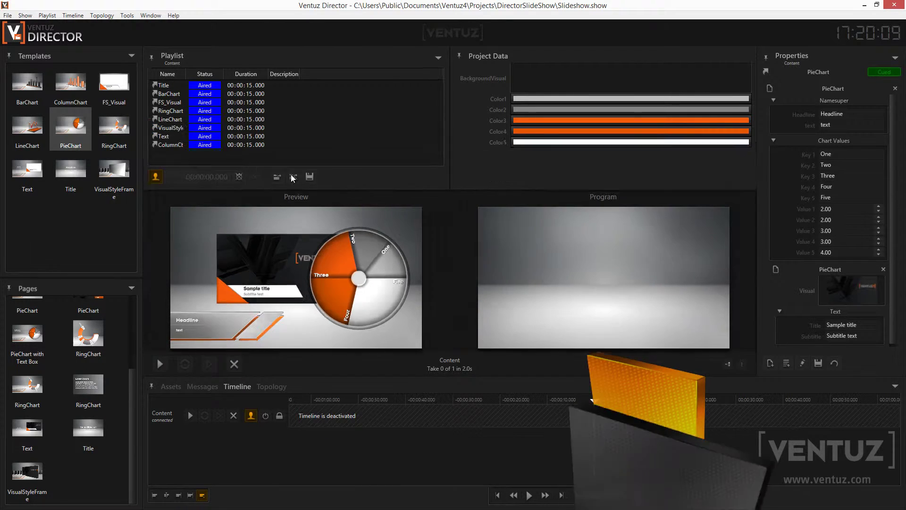
pyautogui.click(255, 177)
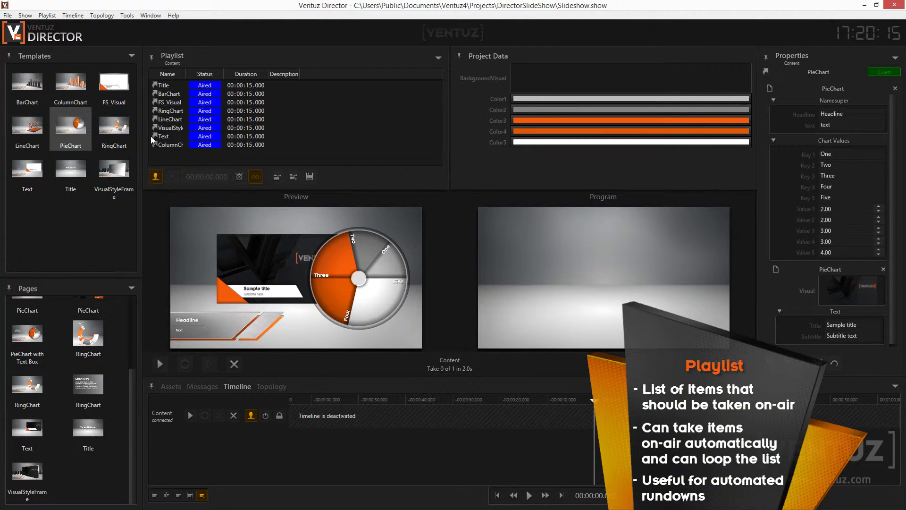
pyautogui.moveTo(114, 125); pyautogui.dragTo(212, 153)
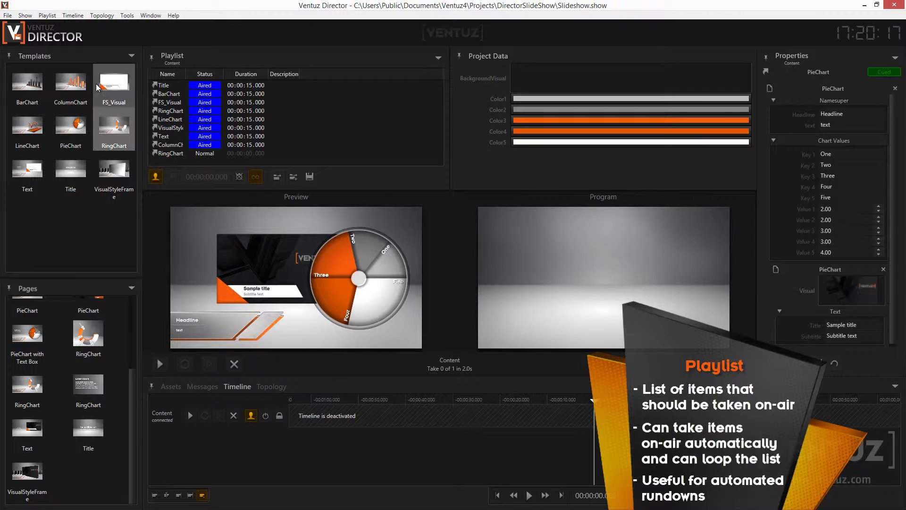
pyautogui.moveTo(27, 333); pyautogui.dragTo(192, 164)
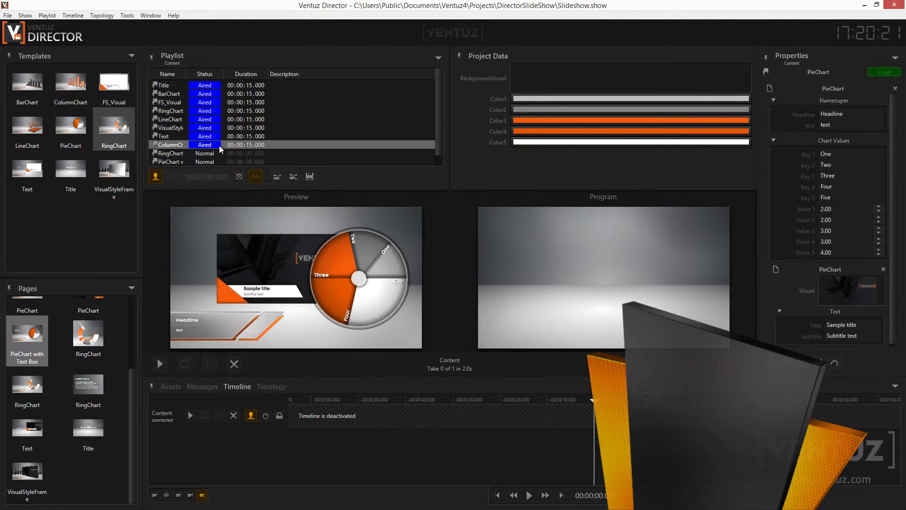
# - Cue the RingChart playlist entry in Preview
pyautogui.scroll(-1, 219, 145)
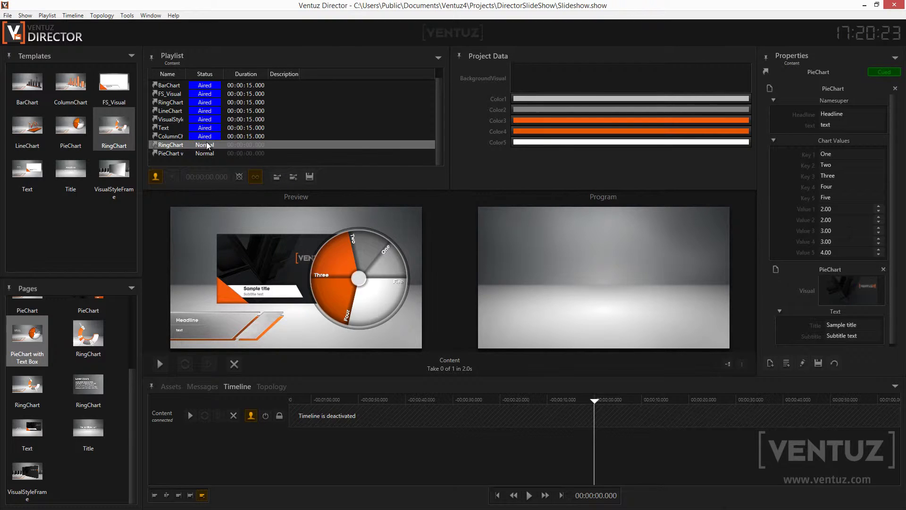
pyautogui.click(208, 146)
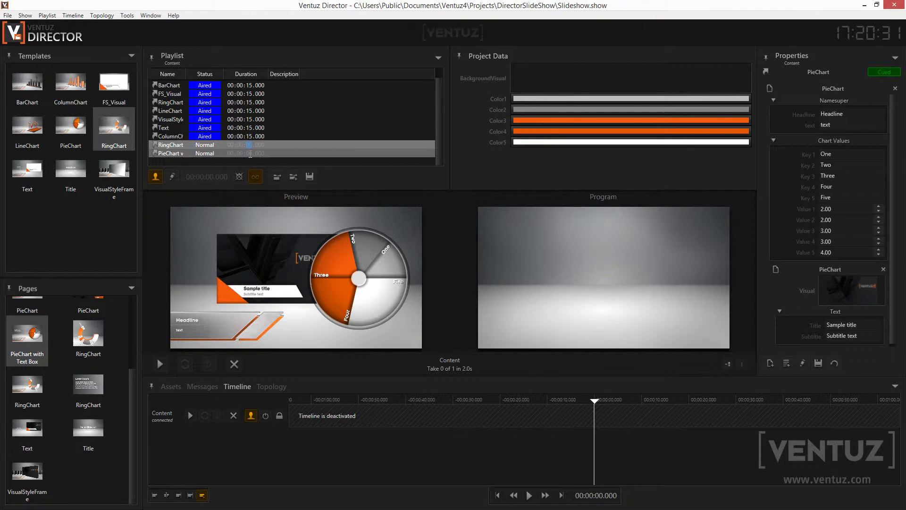
pyautogui.moveTo(249, 146); pyautogui.dragTo(329, 341)
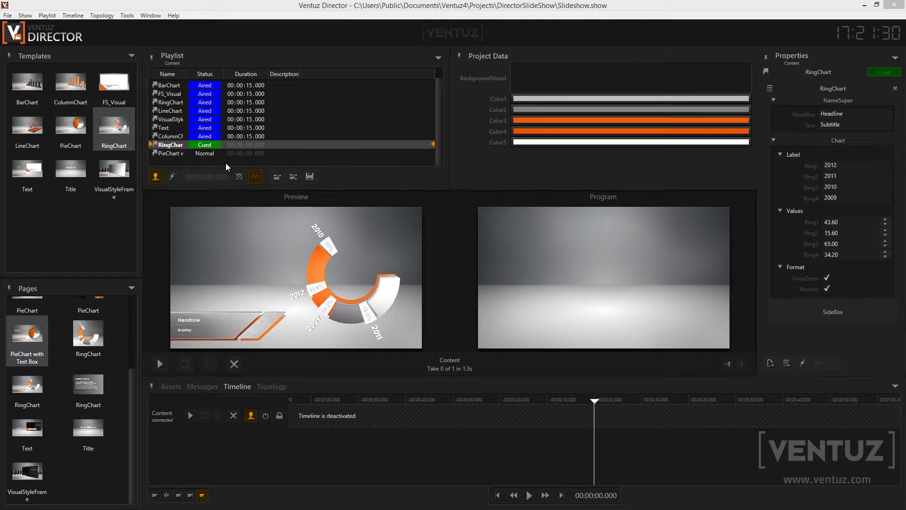
# - Set the RingChart entry's duration to 00:00:20, make the playlist ignore durations, and turn looping off
pyautogui.click(172, 179)
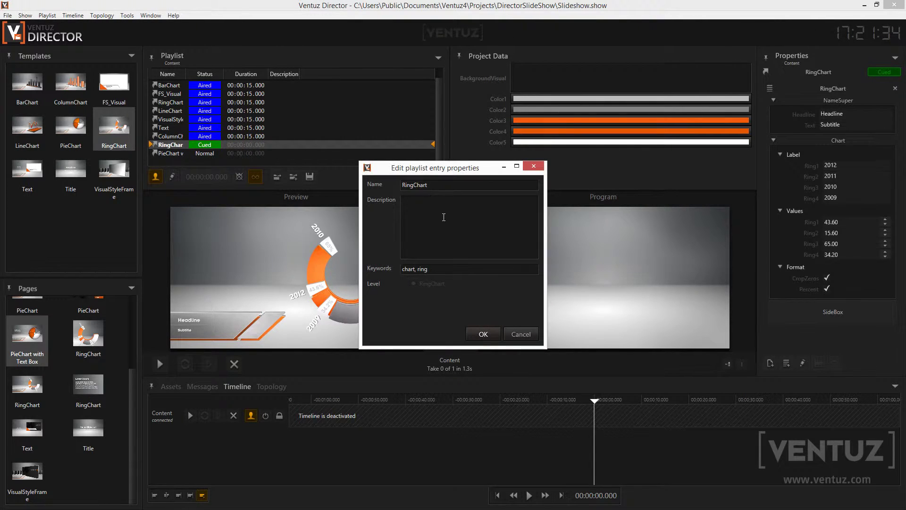
pyautogui.click(482, 334)
pyautogui.click(249, 146)
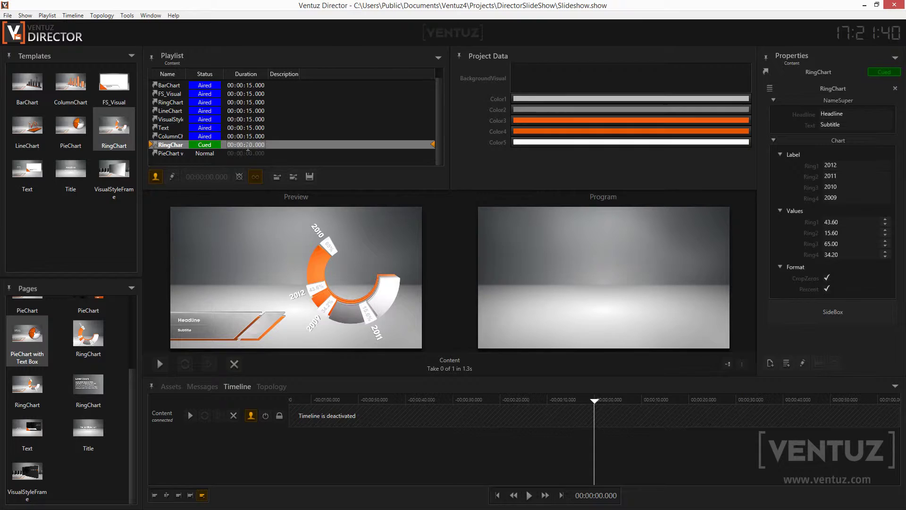
pyautogui.click(240, 177)
pyautogui.click(260, 175)
pyautogui.click(261, 175)
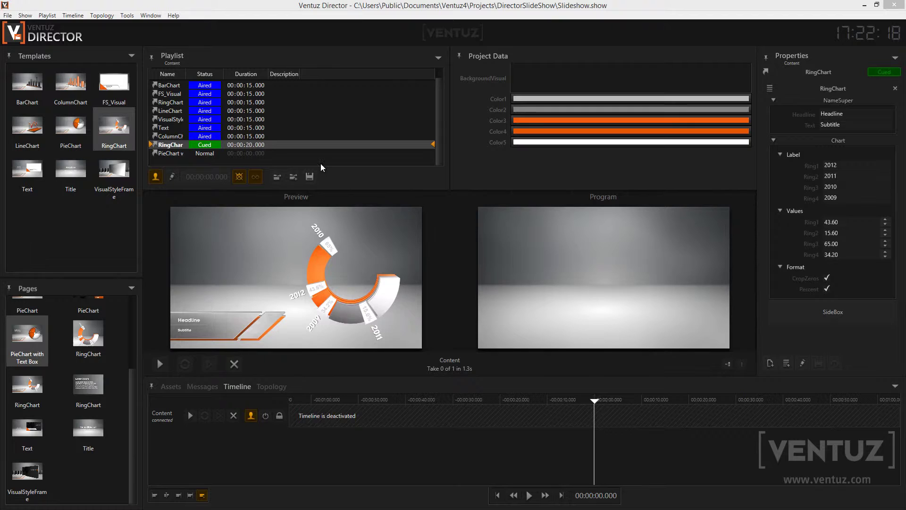
# - Shrink the playlist, enlarge the timeline panel, activate the timeline, and cue the PieChart template
pyautogui.moveTo(328, 191); pyautogui.dragTo(329, 134)
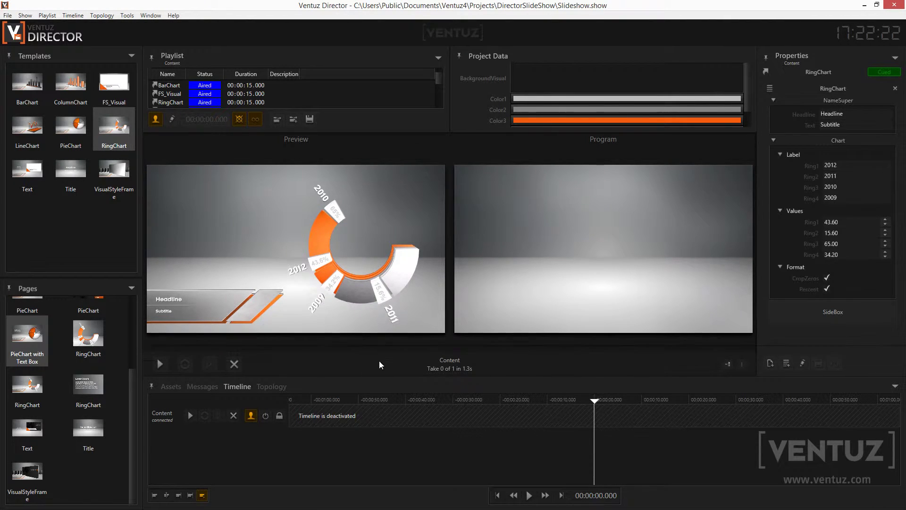
pyautogui.moveTo(379, 364); pyautogui.dragTo(380, 347)
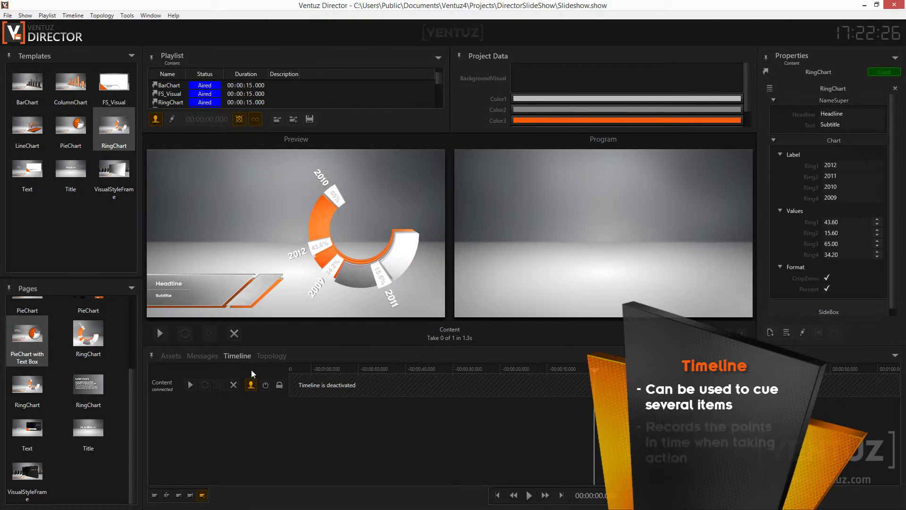
pyautogui.click(265, 385)
pyautogui.moveTo(71, 126); pyautogui.dragTo(339, 265)
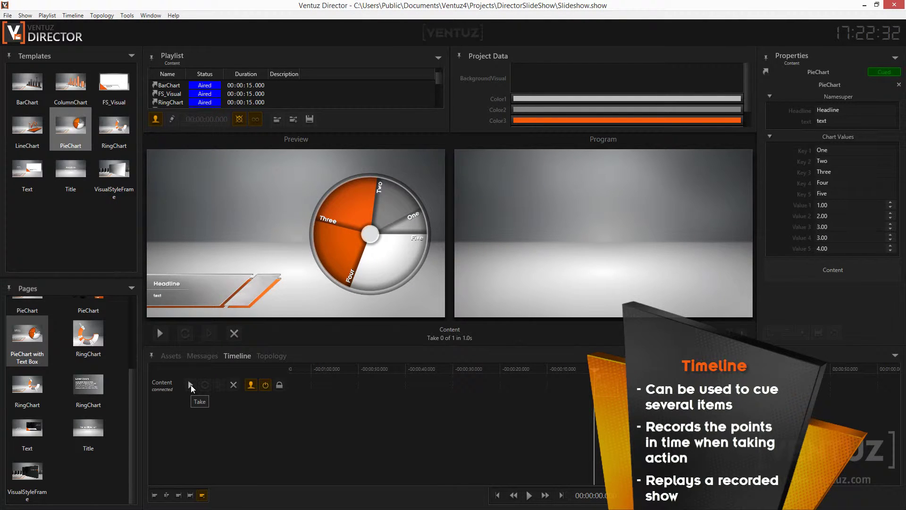
# - Take the pie chart, then the RingChart, to air and play back the recorded timeline
pyautogui.click(114, 127)
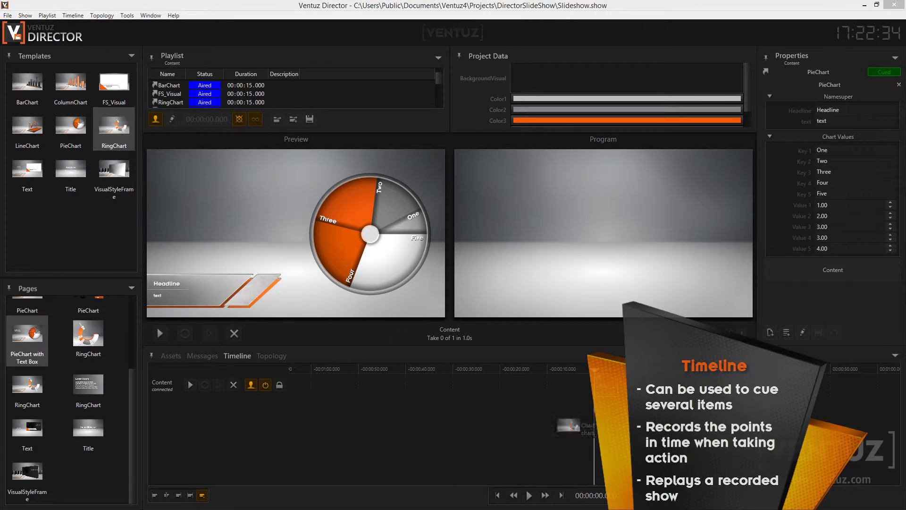
pyautogui.click(190, 385)
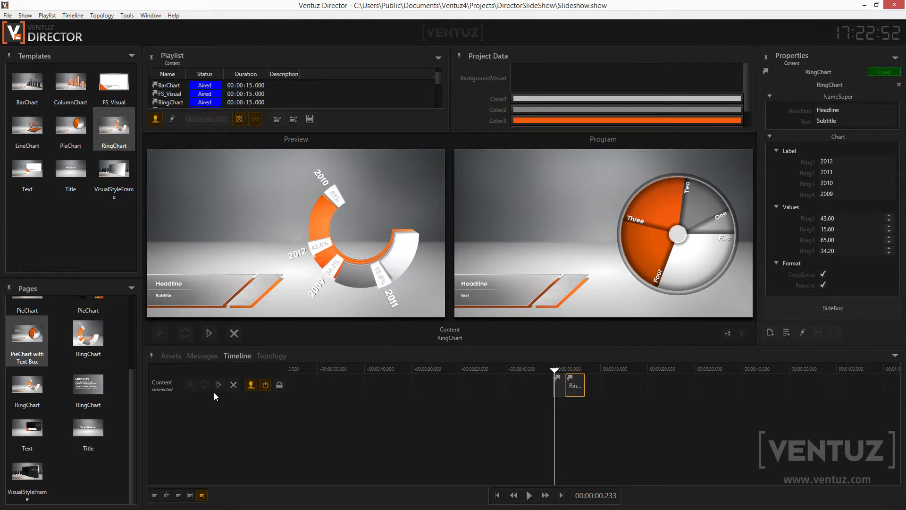
pyautogui.click(190, 385)
pyautogui.click(531, 495)
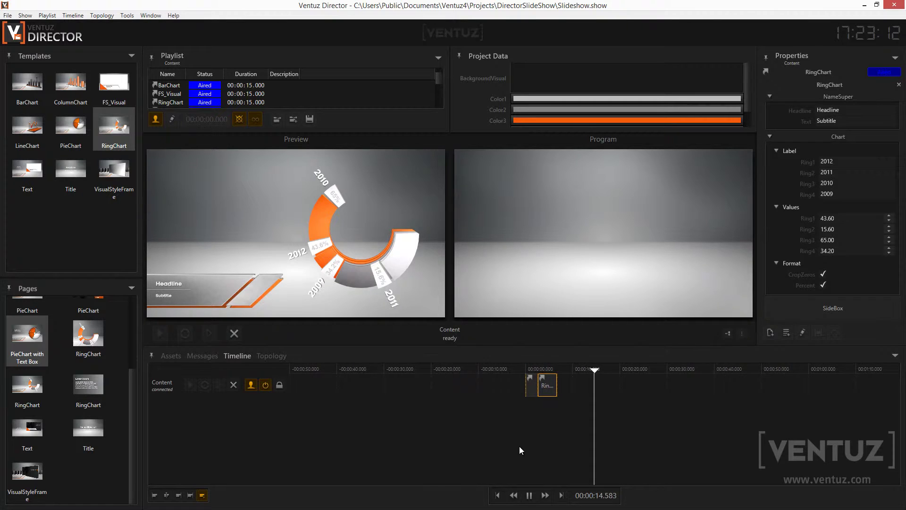
# - Pause, rewind to 00:00:00.000, fit the PieChart and RingChart clips in view, and enable Auto Follow
pyautogui.click(528, 495)
pyautogui.click(515, 495)
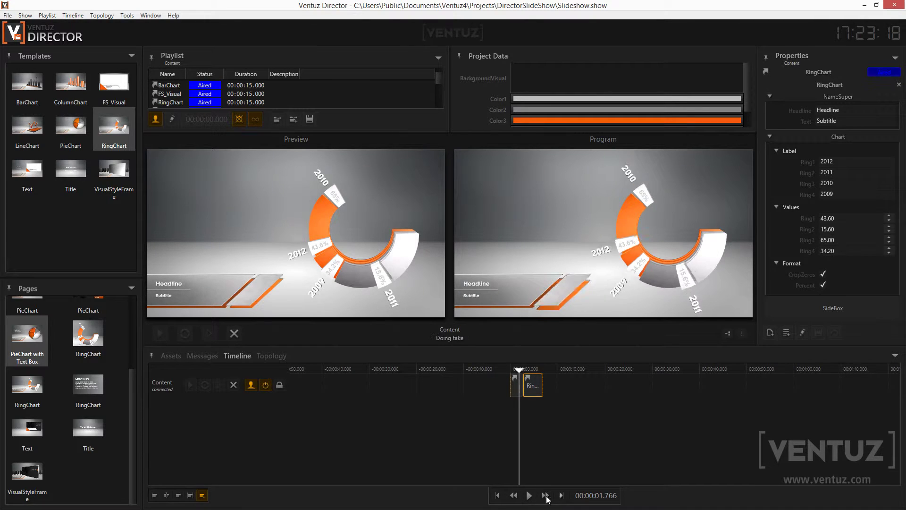
pyautogui.click(513, 495)
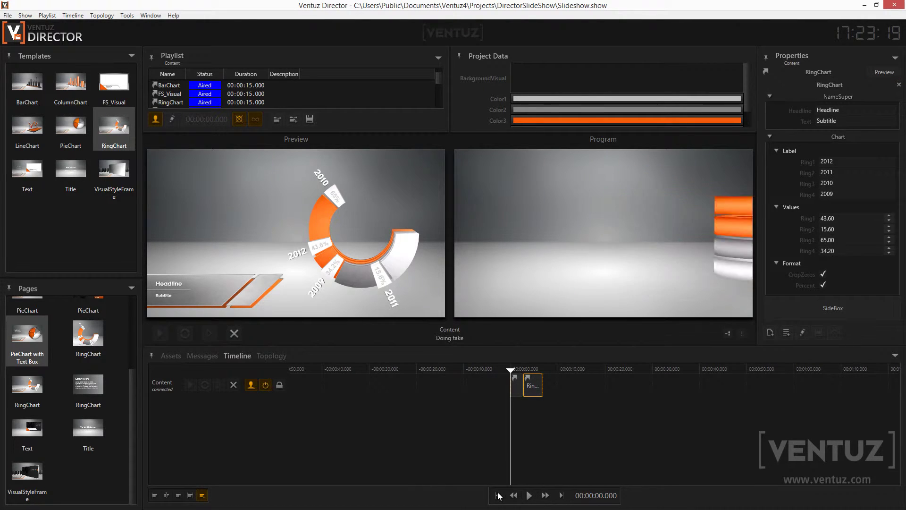
pyautogui.click(156, 494)
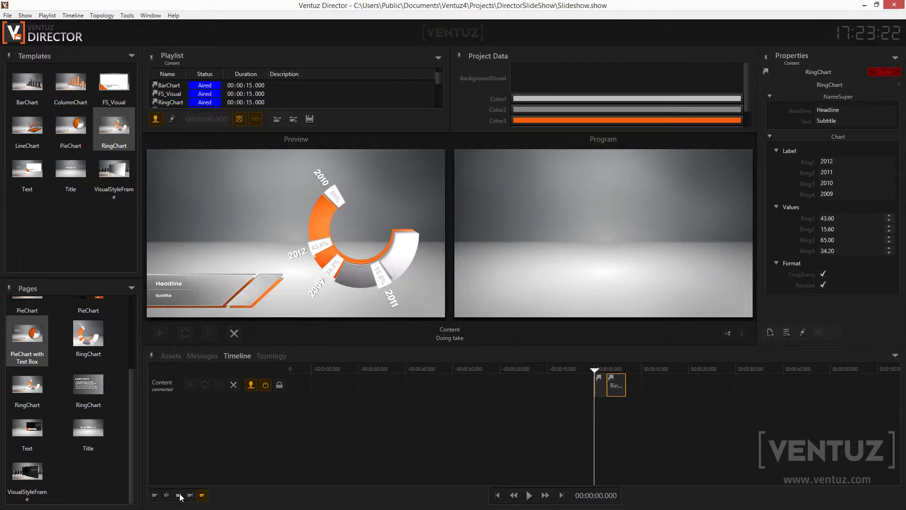
pyautogui.click(202, 495)
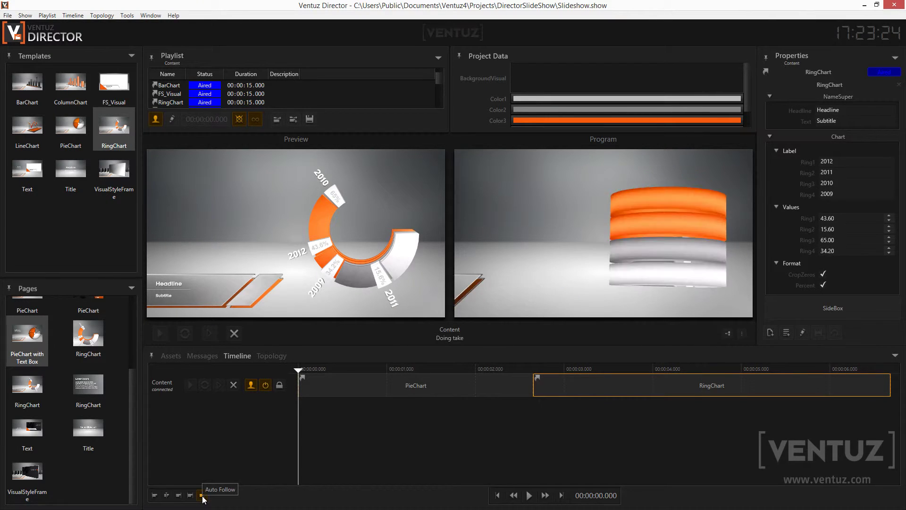
pyautogui.click(202, 495)
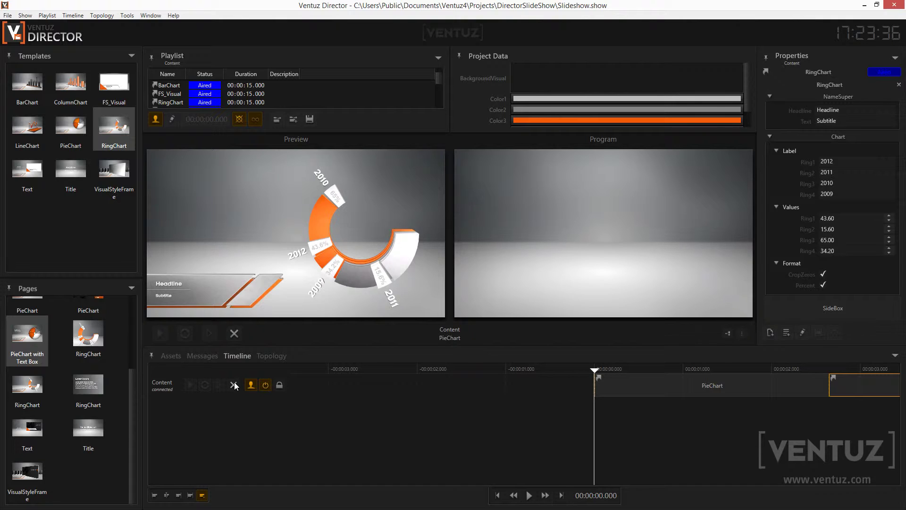
# - Deactivate the timeline to load the PieChart content, then halt playback at 00:00:03.500
pyautogui.click(265, 385)
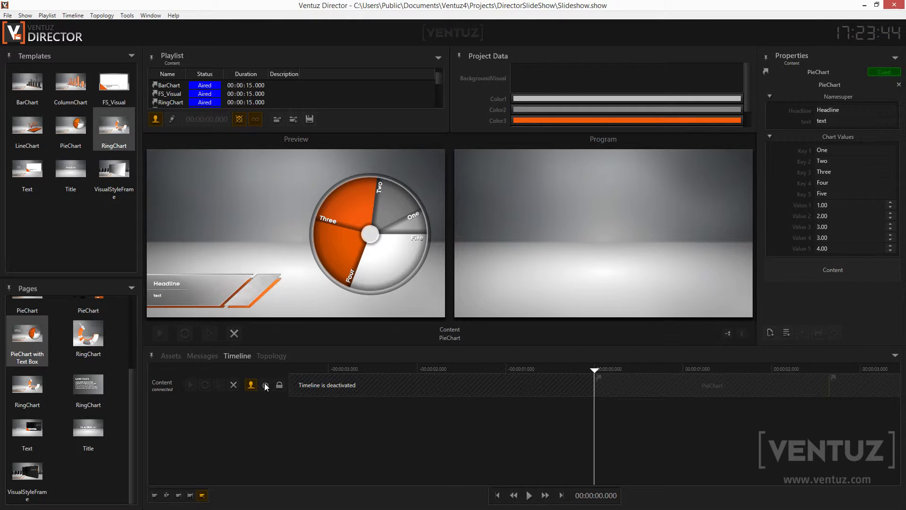
pyautogui.click(529, 500)
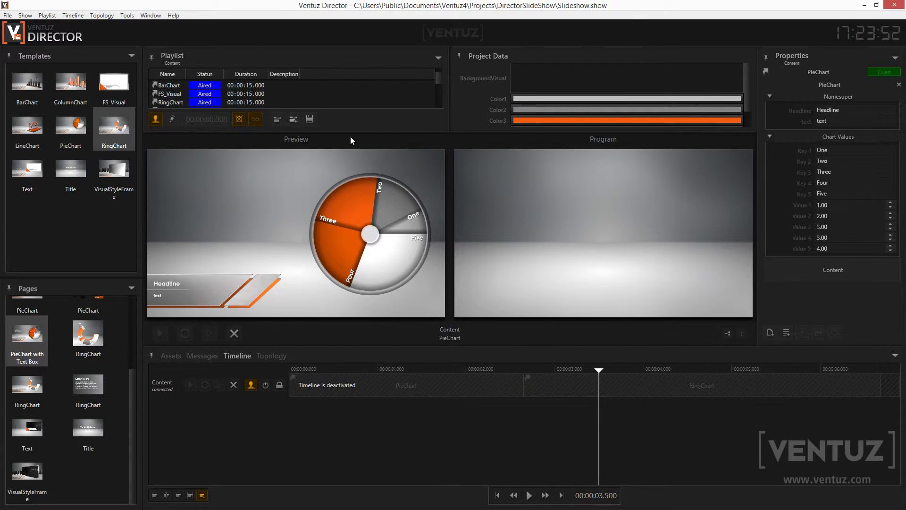
# - Enlarge the playlist, reactivate the timeline, take the PieChart clip to air, and toggle the editing lock on and off
pyautogui.moveTo(354, 133); pyautogui.dragTo(349, 159)
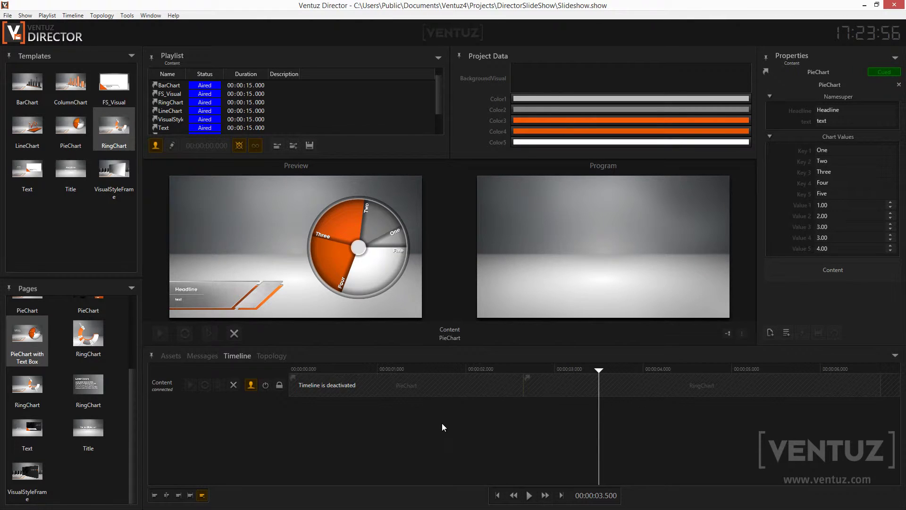
pyautogui.click(613, 390)
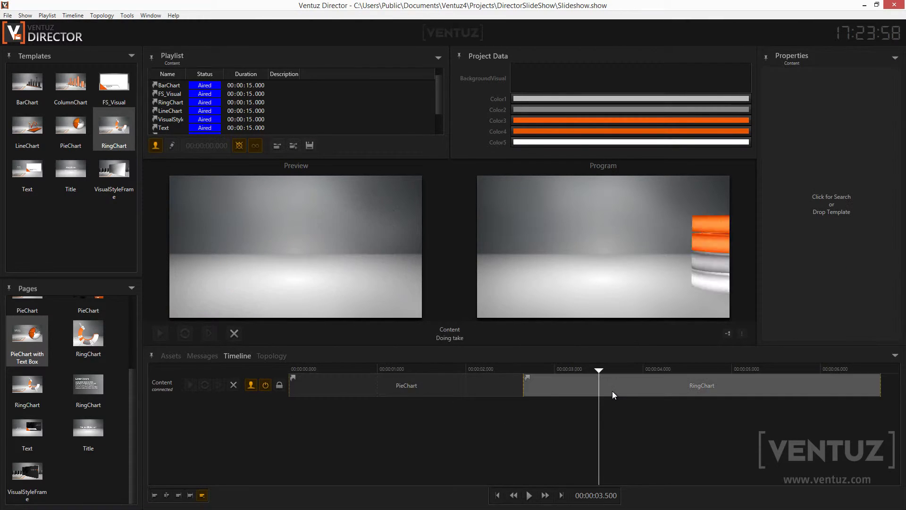
pyautogui.click(476, 391)
pyautogui.doubleClick(475, 387)
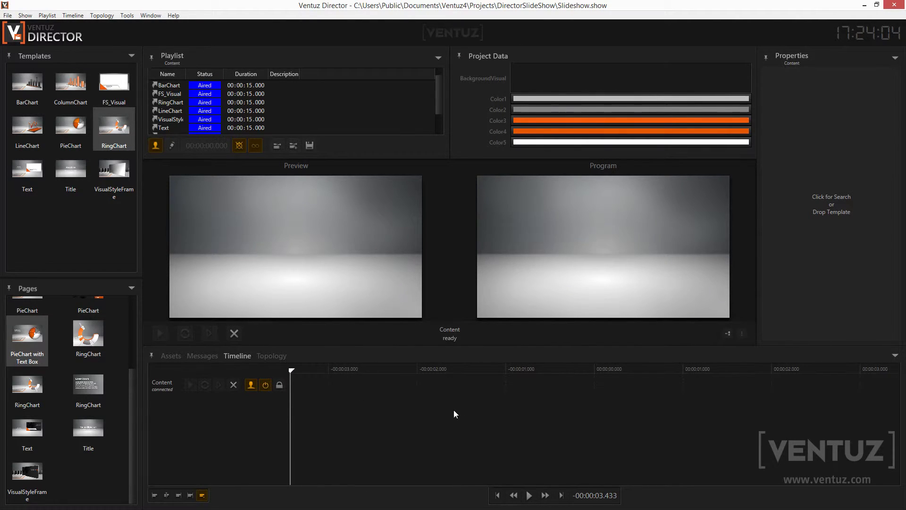
pyautogui.click(280, 384)
pyautogui.click(280, 385)
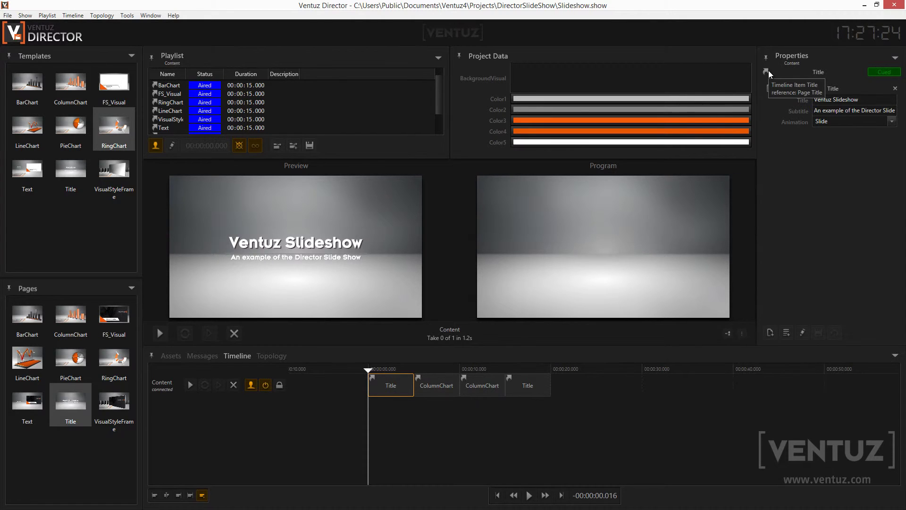
# - Append 'asd' to the first Title clip's title so it reads 'Ventuz Slideshow asd'
pyautogui.click(865, 100)
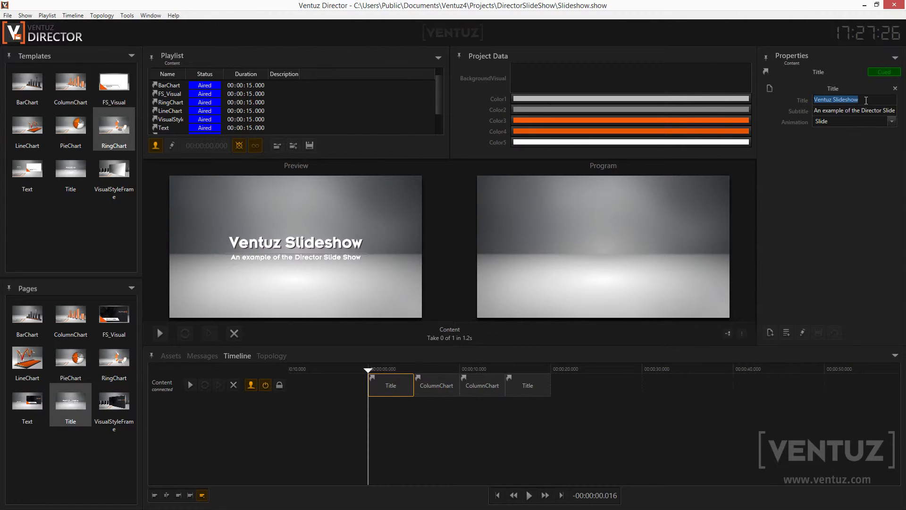
pyautogui.click(865, 100)
pyautogui.write('asd')
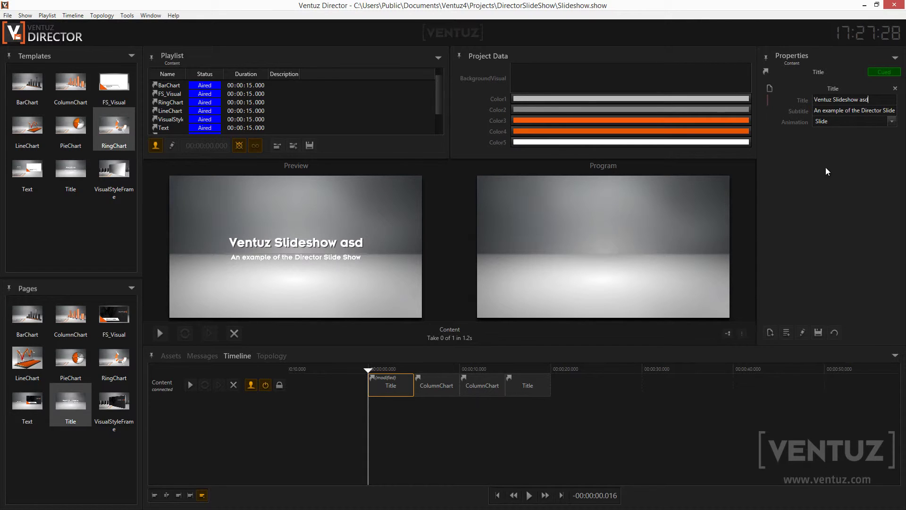
# - Revert the asd edit and change the last Title clip's title to 'Ventuz Slideshow New'
pyautogui.click(835, 333)
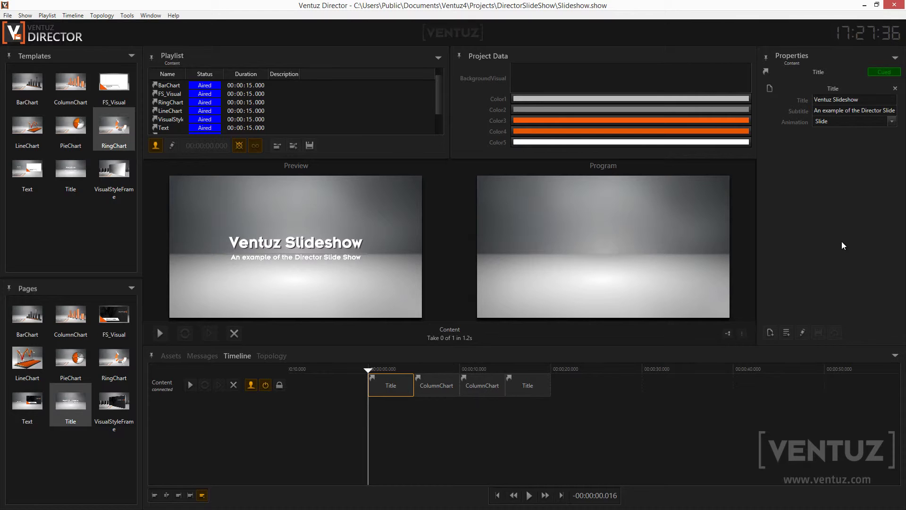
pyautogui.click(530, 395)
pyautogui.click(387, 384)
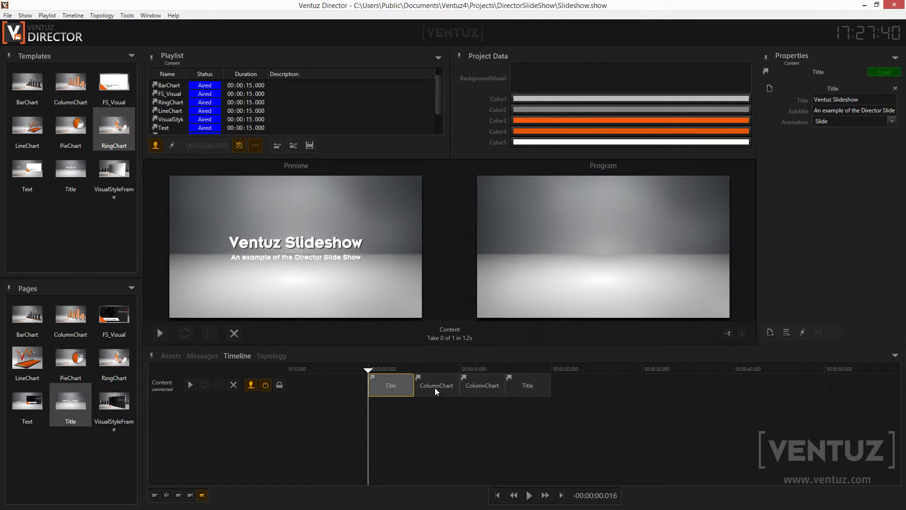
pyautogui.click(520, 383)
pyautogui.click(873, 100)
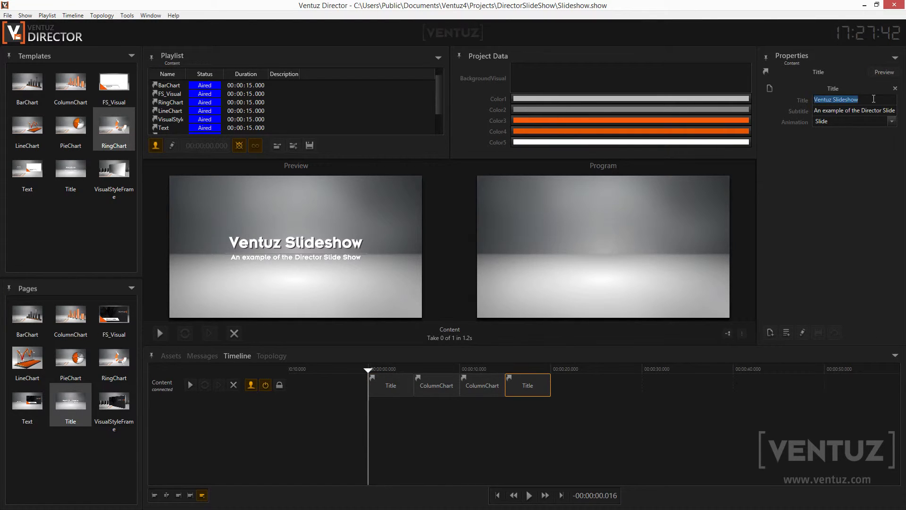
pyautogui.click(872, 100)
pyautogui.write('New')
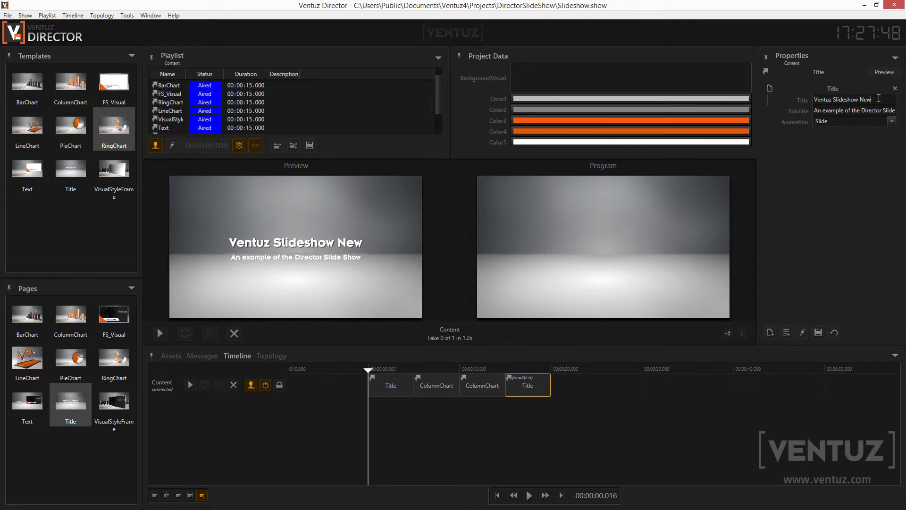
# - Save the edit back to the Title page and check the first Title clip's title
pyautogui.click(820, 328)
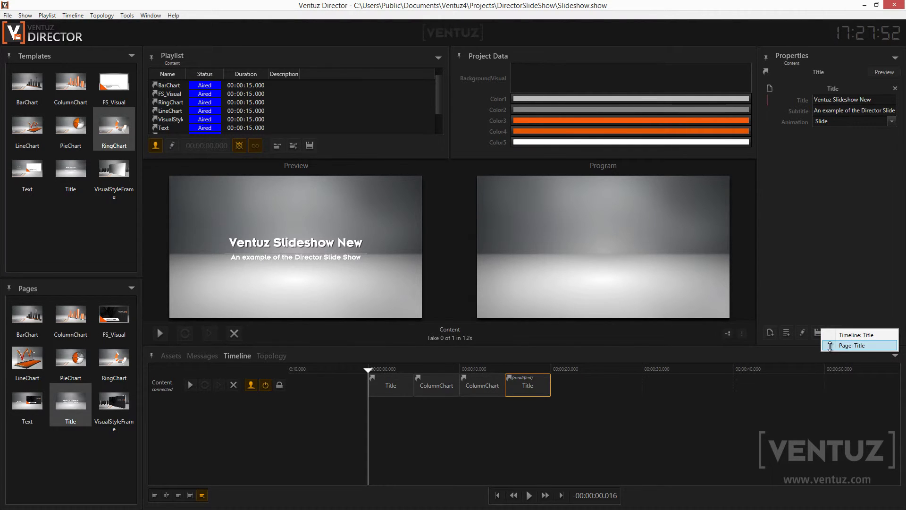
pyautogui.click(866, 346)
pyautogui.click(396, 388)
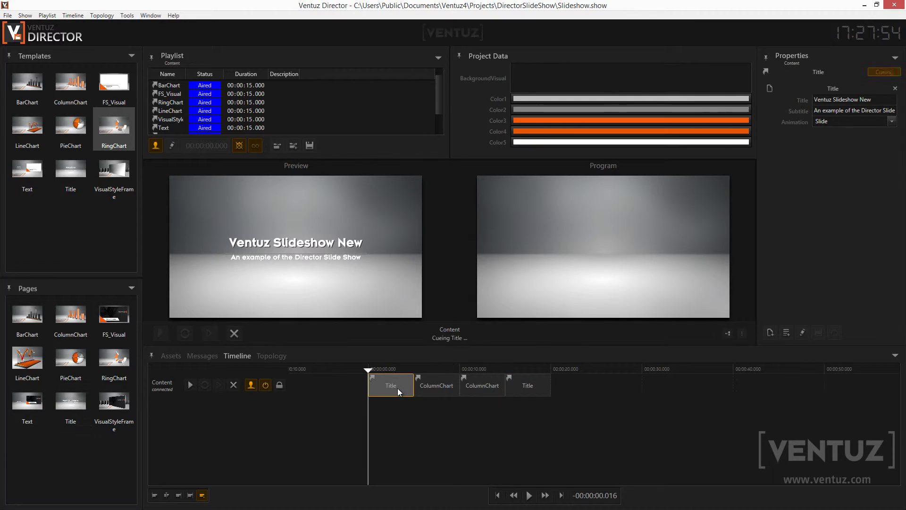
# - Compare the first and last Title clips to confirm the first shows the new title
pyautogui.click(530, 389)
pyautogui.click(390, 391)
pyautogui.click(533, 389)
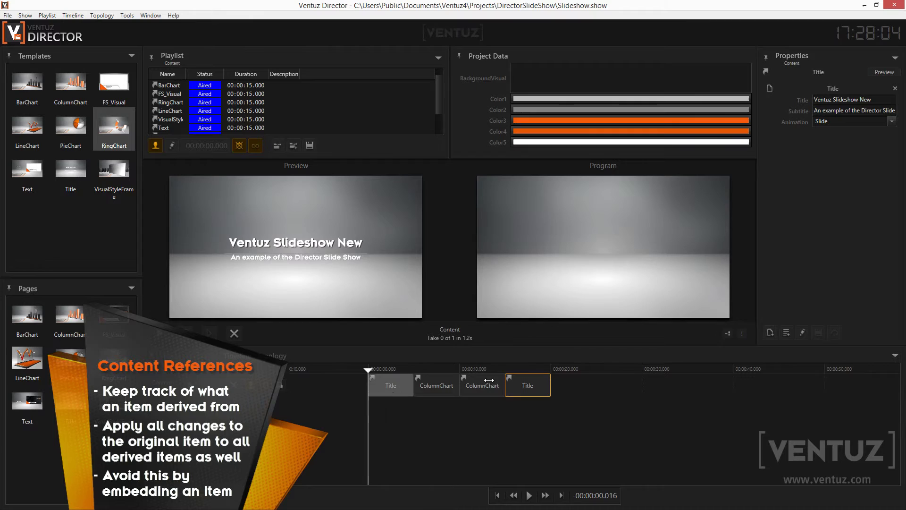
# - Trim the last Title clip's title to 'Ventuz Slidesho' and save it embedded in Timeline: Title
pyautogui.click(879, 100)
pyautogui.click(879, 100)
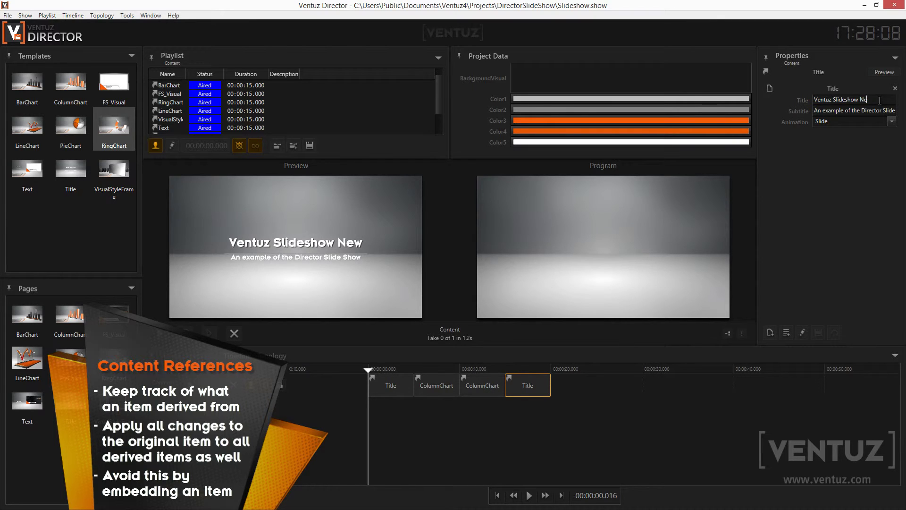
pyautogui.press('BackSpace')
pyautogui.press('BackSpace')
pyautogui.press('BackSpace')
pyautogui.press('BackSpace')
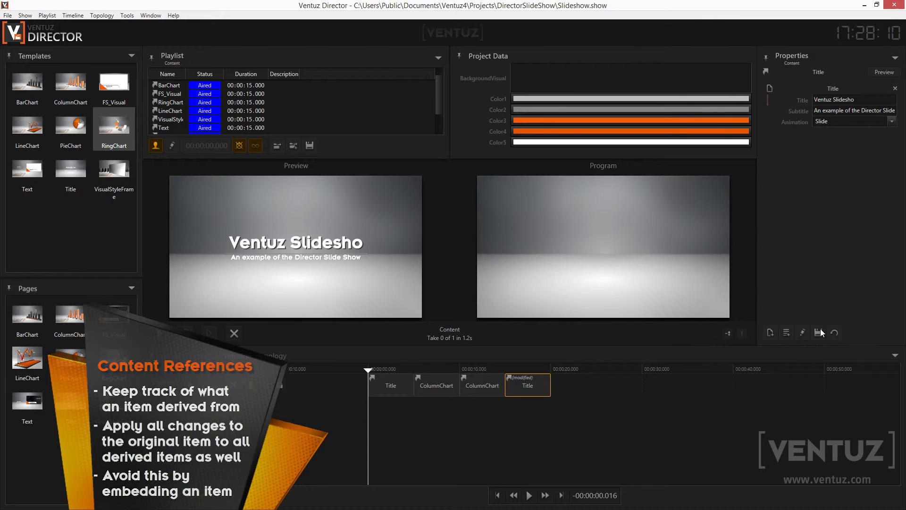
pyautogui.click(820, 331)
pyautogui.click(829, 336)
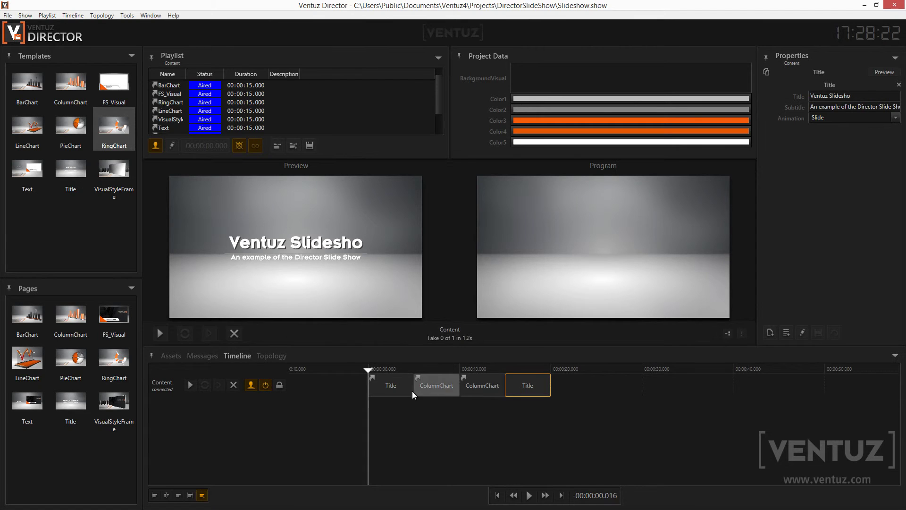
# - Select the first Title clip to verify it still reads 'Ventuz Slideshow New'
pyautogui.click(397, 386)
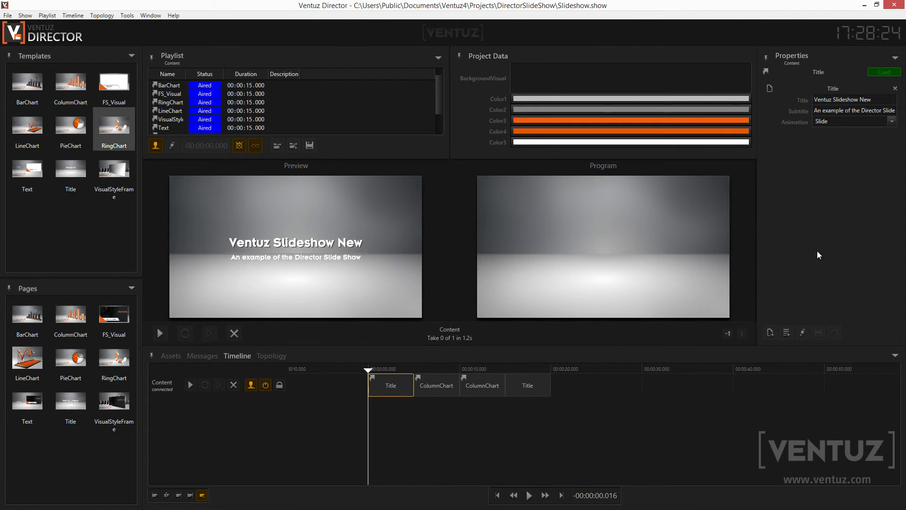